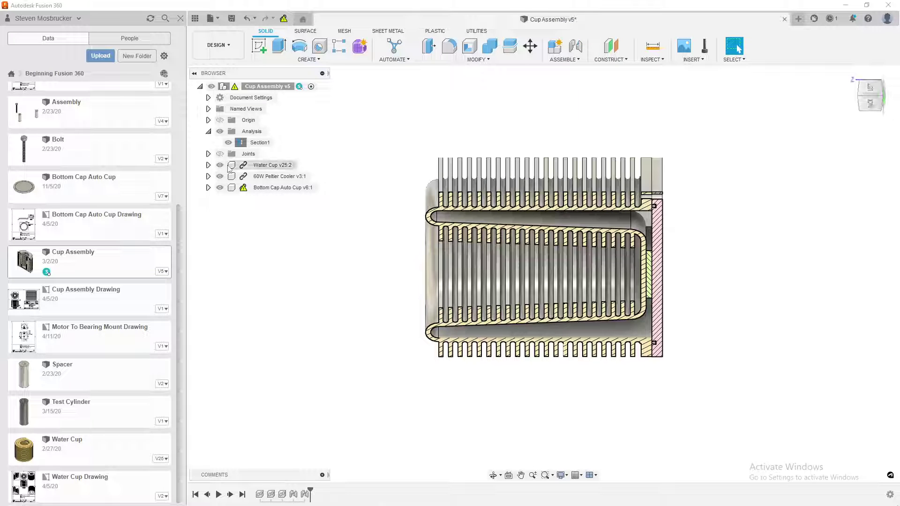
# Close the Data Panel to give the section view of Cup Assembly v5 the full window.
pyautogui.click(180, 19)
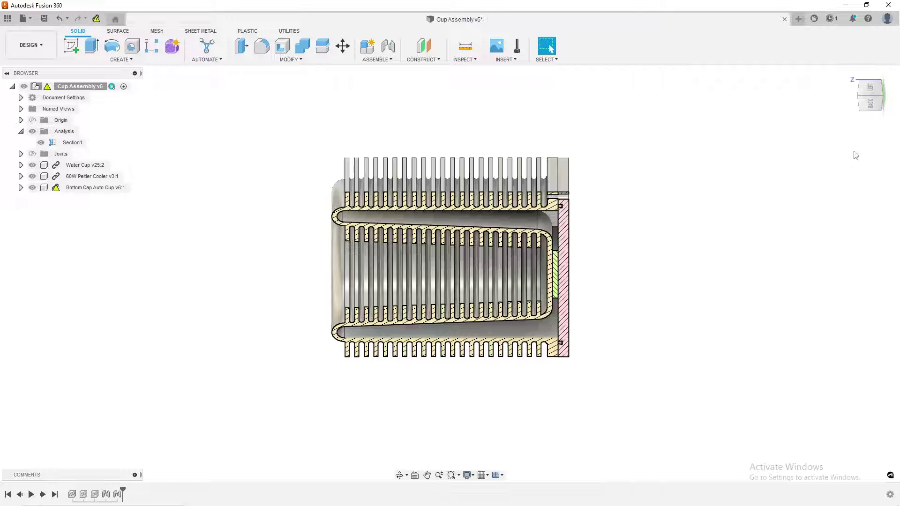
# Turn the view to the back with the cup upright, zooming in and out.
pyautogui.click(870, 102)
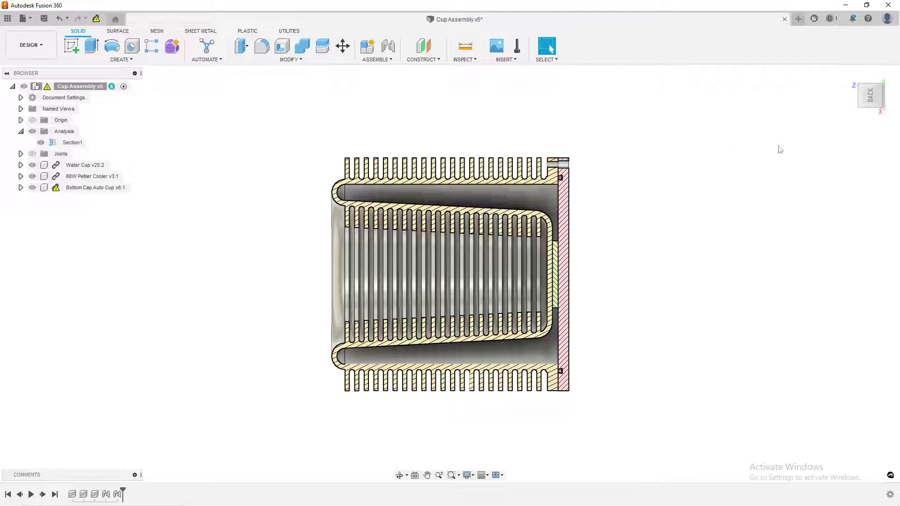
pyautogui.click(877, 83)
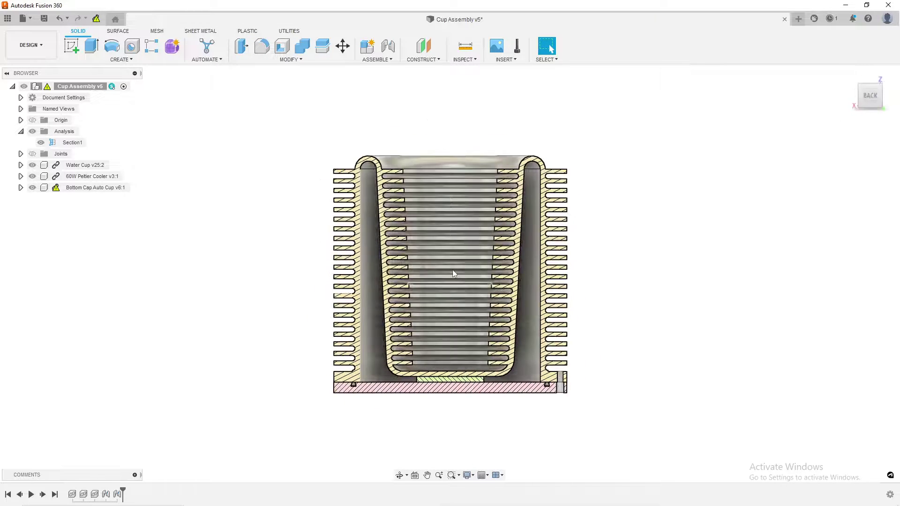
pyautogui.scroll(2, 433, 388)
pyautogui.scroll(3, 433, 388)
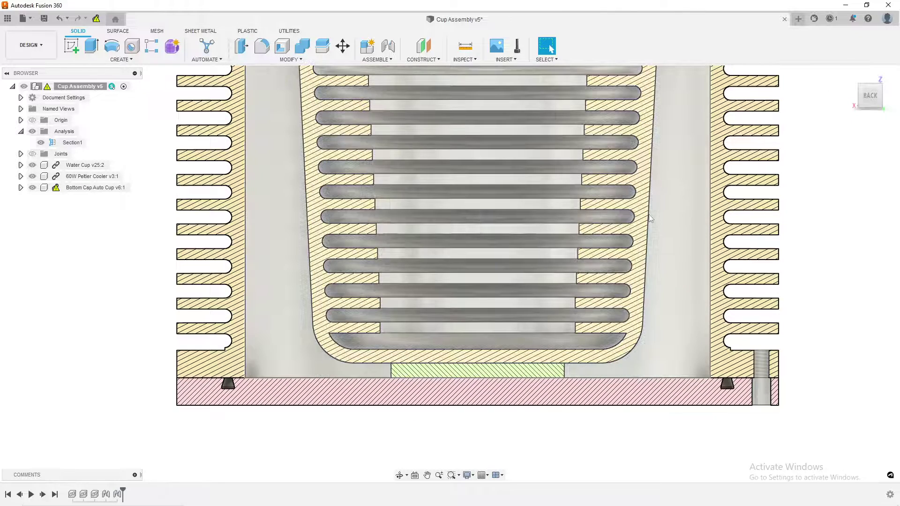
pyautogui.scroll(-5, 468, 310)
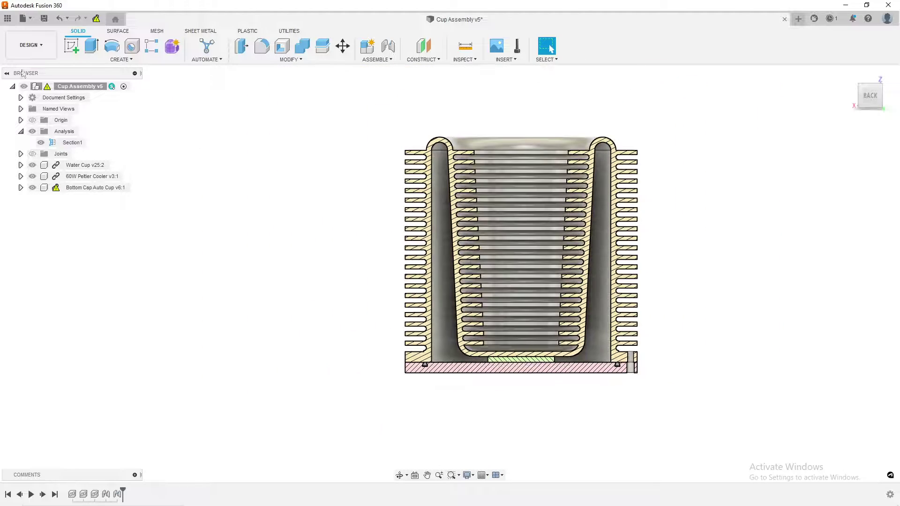
# Briefly check the project file list and the Inspect tools list, then close both.
pyautogui.click(8, 18)
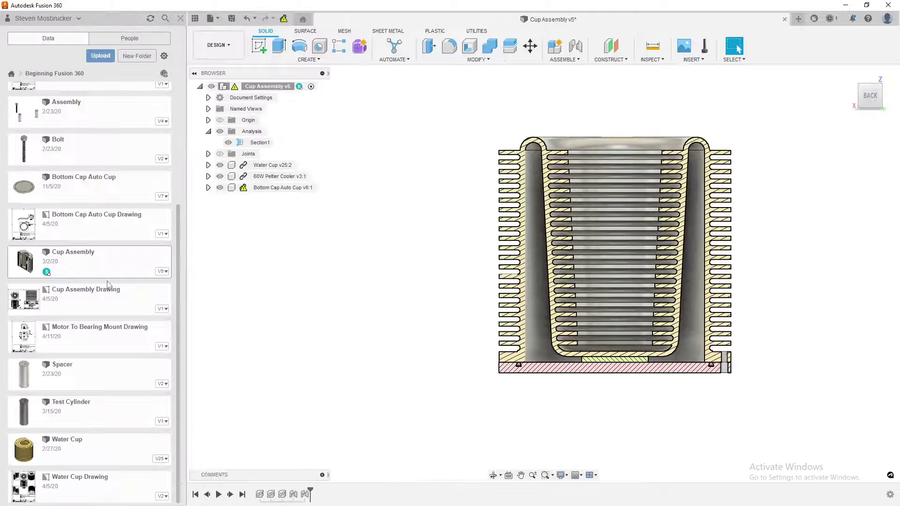
pyautogui.scroll(2, 96, 460)
pyautogui.scroll(2, 96, 461)
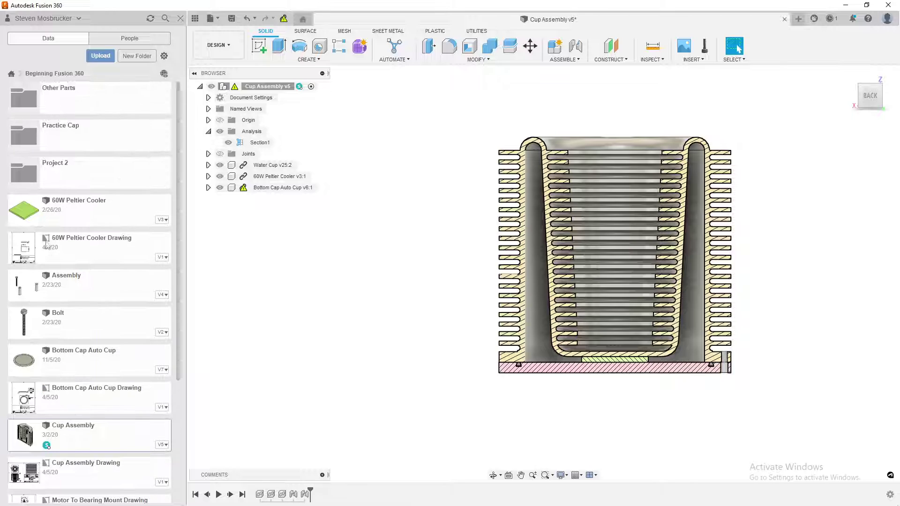
pyautogui.scroll(-4, 52, 225)
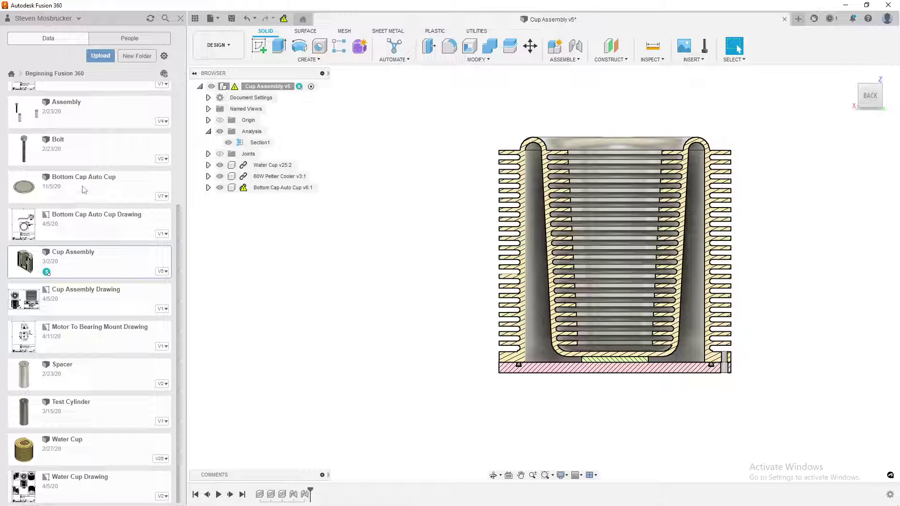
pyautogui.click(180, 18)
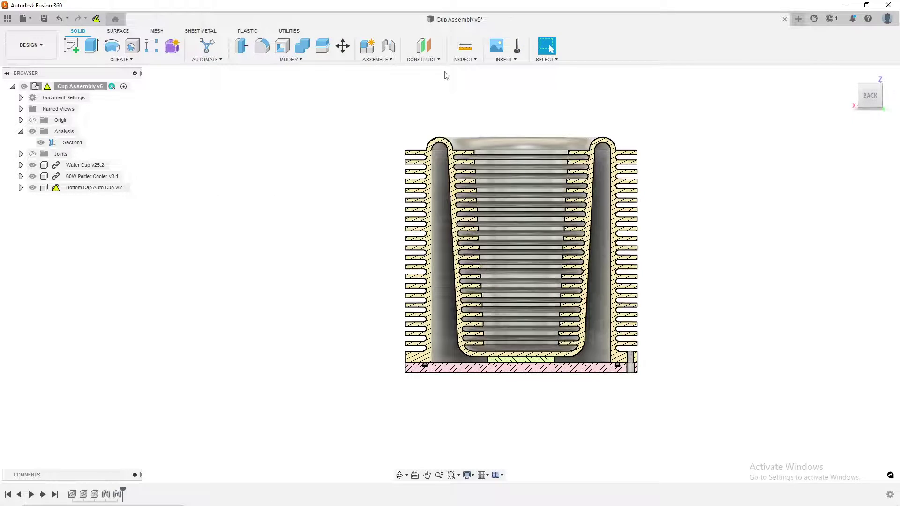
pyautogui.click(464, 59)
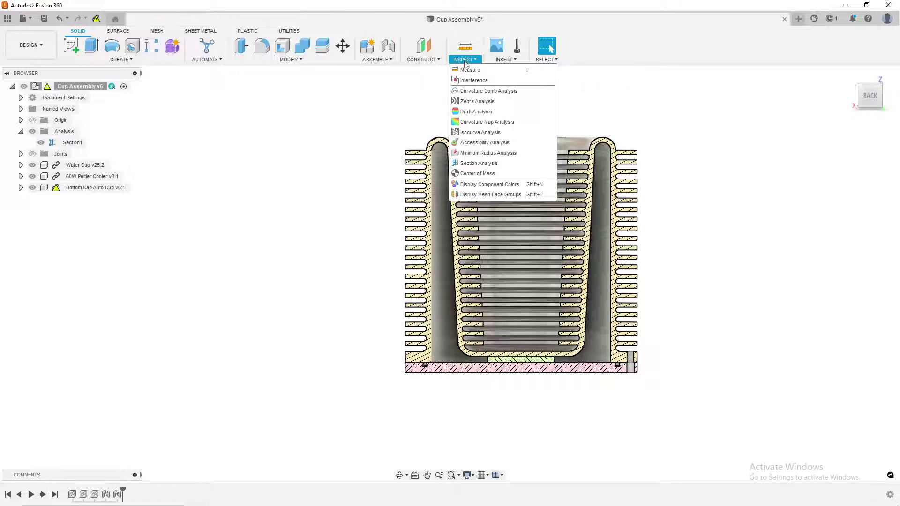
pyautogui.click(389, 164)
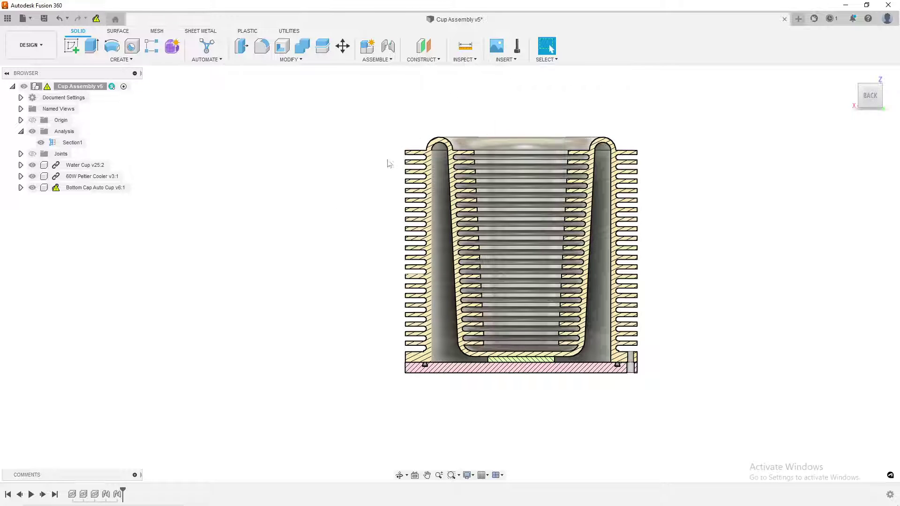
# Check the project file list once more, close it, and hide Section1 in the Browser.
pyautogui.click(7, 19)
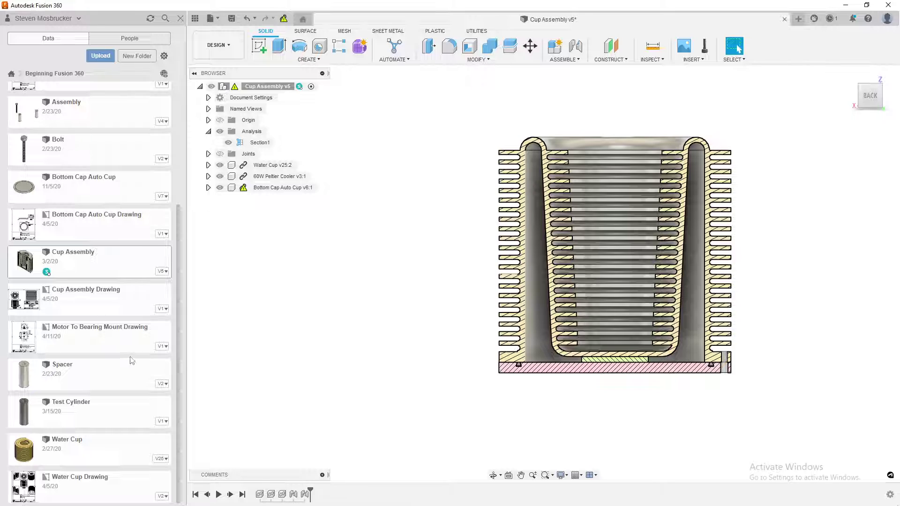
pyautogui.scroll(2, 132, 360)
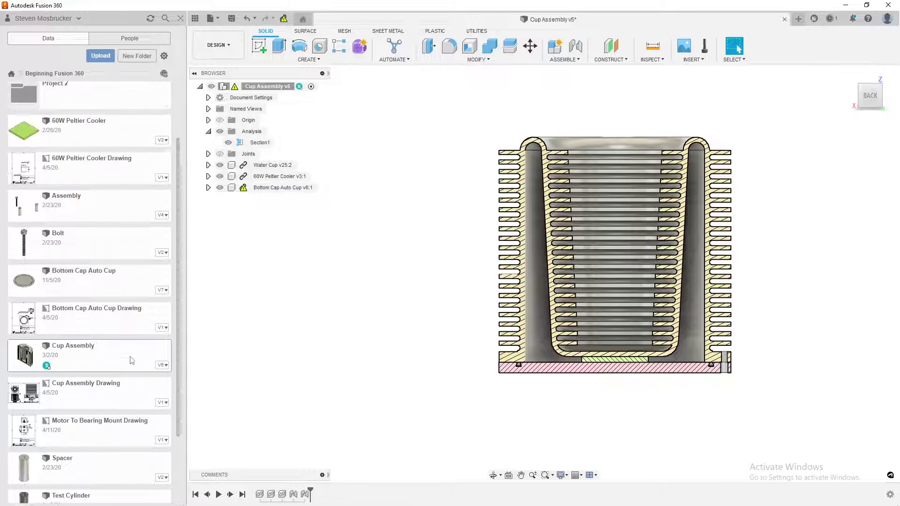
pyautogui.click(178, 18)
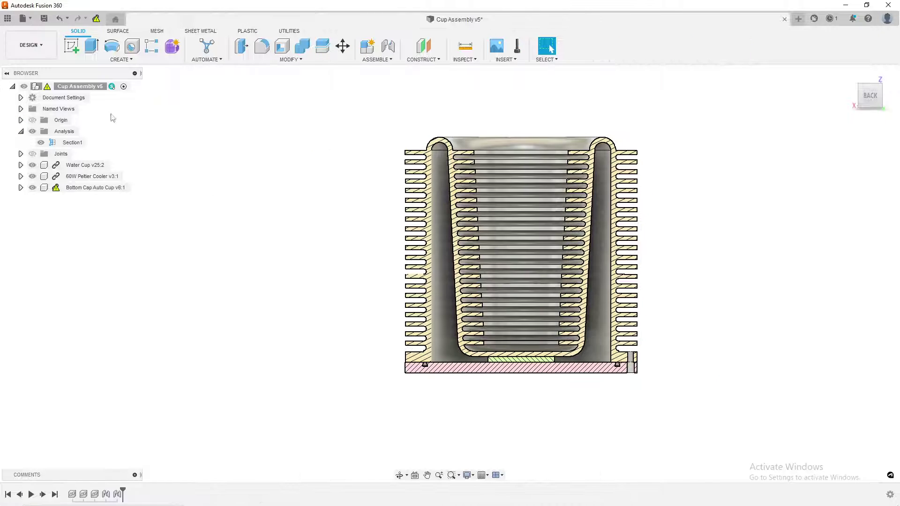
pyautogui.click(41, 143)
# Orbit the cup assembly to an angled top view, then to a lower frontal side view.
pyautogui.click(399, 475)
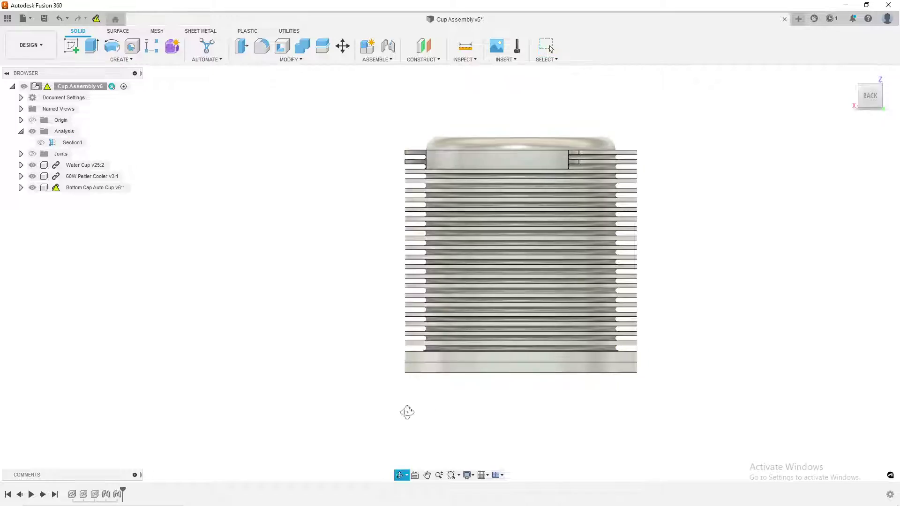
pyautogui.moveTo(415, 372); pyautogui.dragTo(375, 280)
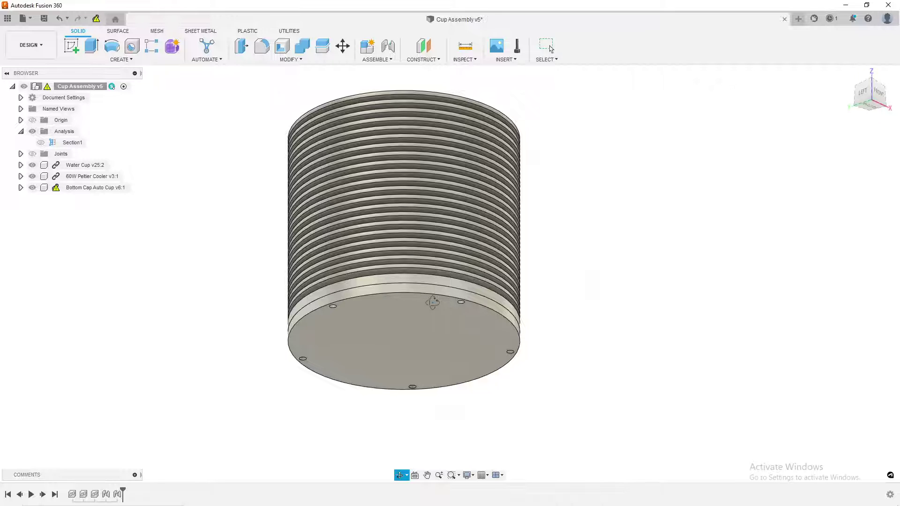
pyautogui.moveTo(479, 310); pyautogui.dragTo(334, 337)
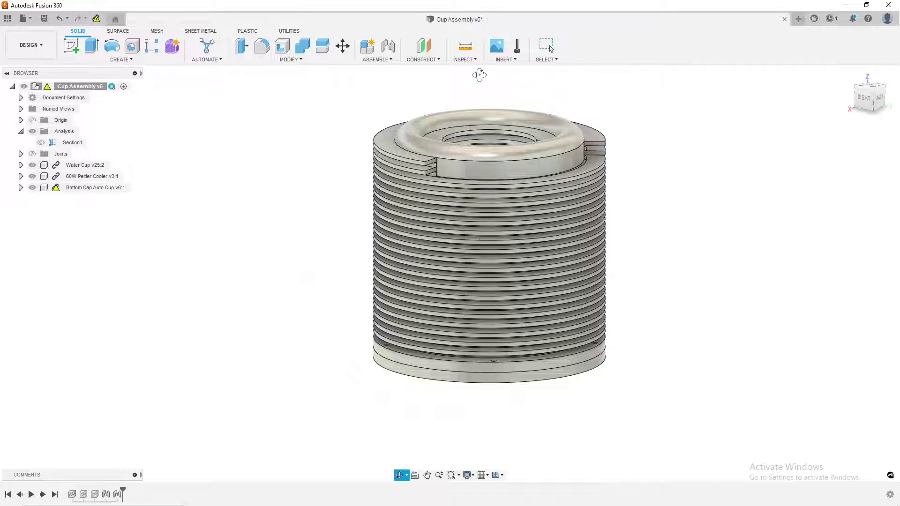
# Open the Inspect dropdown to reach Display Component Colors (Shift+N).
pyautogui.click(465, 60)
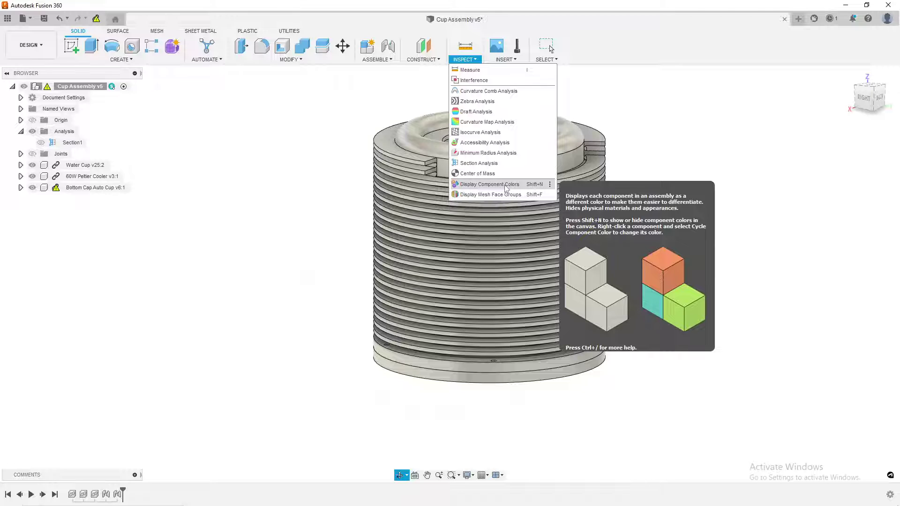
pyautogui.click(505, 187)
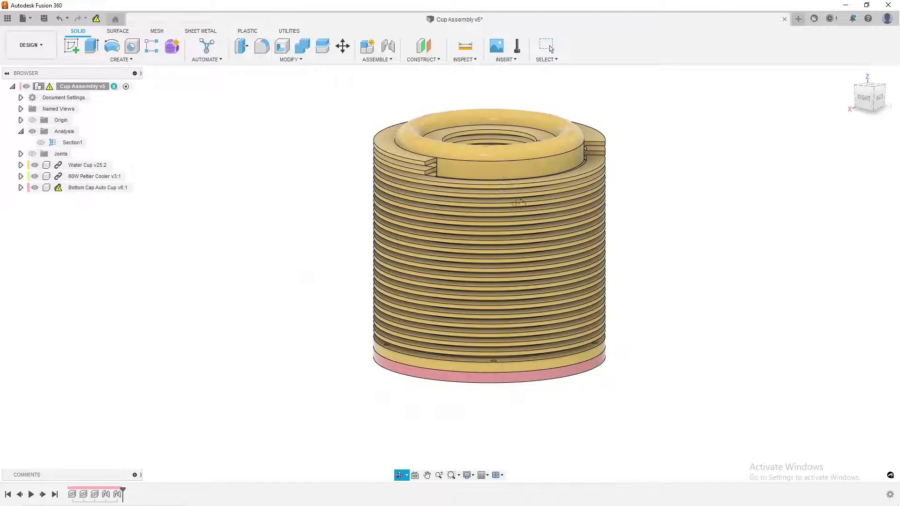
pyautogui.scroll(2, 604, 312)
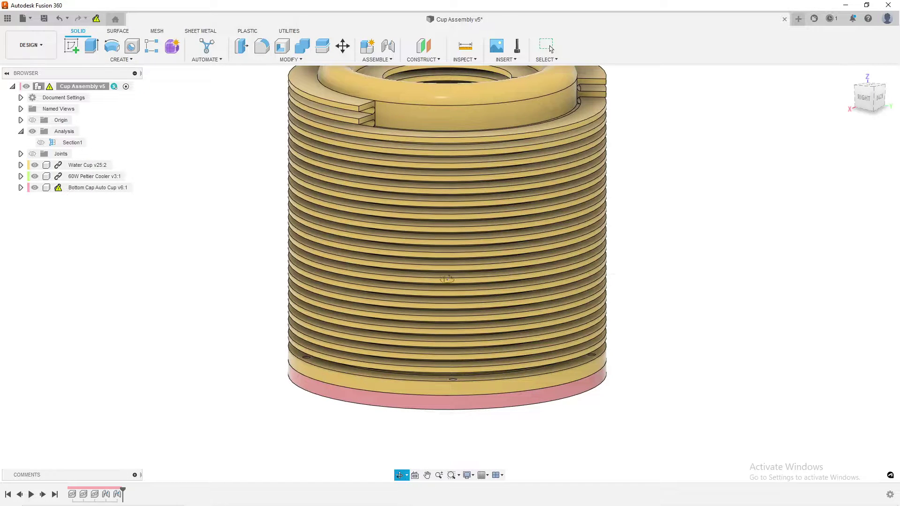
pyautogui.keyDown('shift'); pyautogui.moveTo(446, 279); pyautogui.dragTo(424, 286, button='middle'); pyautogui.keyUp('shift')
pyautogui.scroll(2, 431, 234)
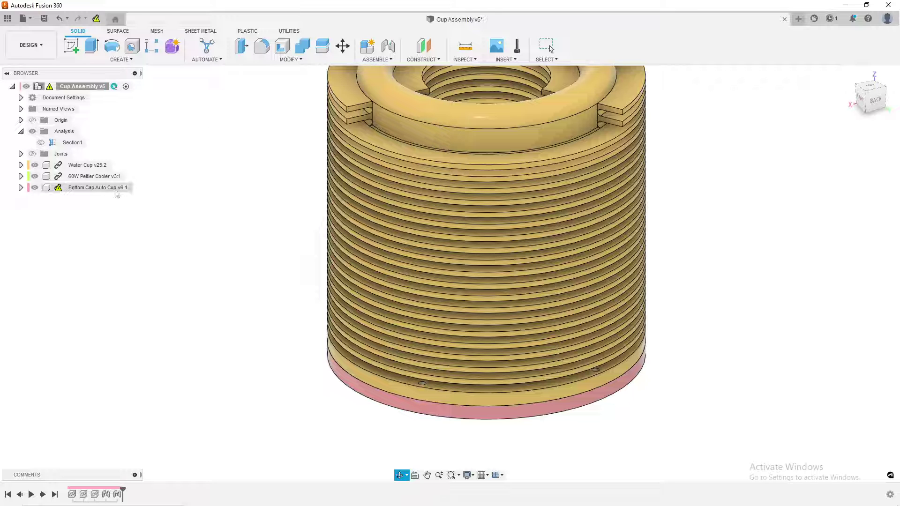
pyautogui.click(7, 18)
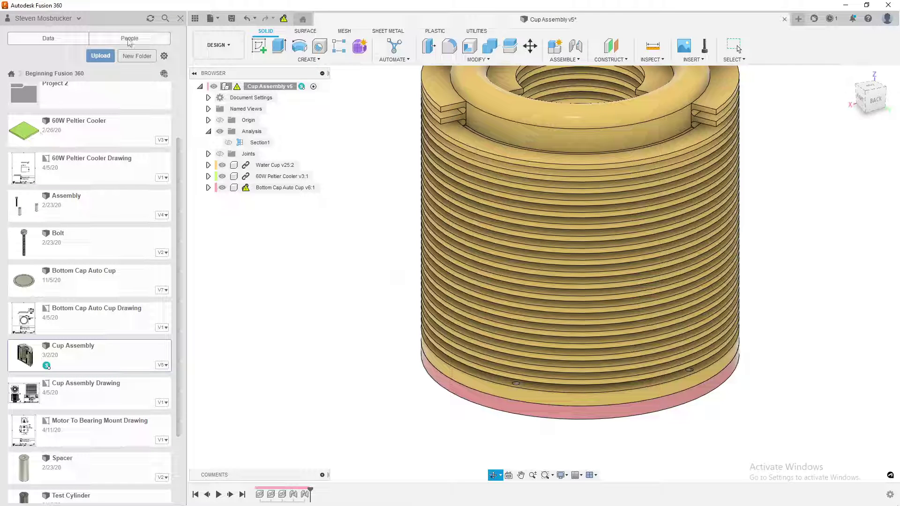
pyautogui.click(192, 21)
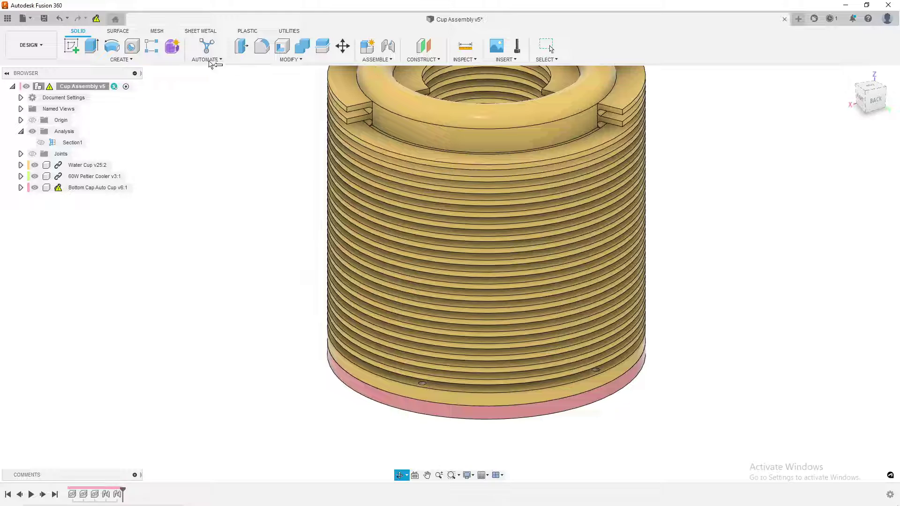
# Show Section1 again and zoom in and out on the cut assembly.
pyautogui.click(41, 143)
pyautogui.scroll(-1, 389, 417)
pyautogui.scroll(6, 395, 412)
pyautogui.scroll(-6, 395, 412)
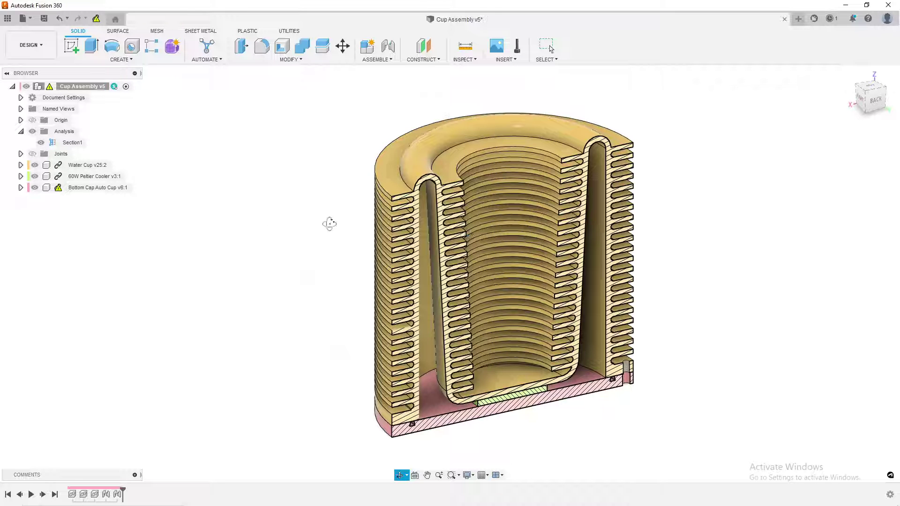
# Leave orbit mode and zoom on the colored section of cup, Peltier cooler and cap.
pyautogui.press('Escape')
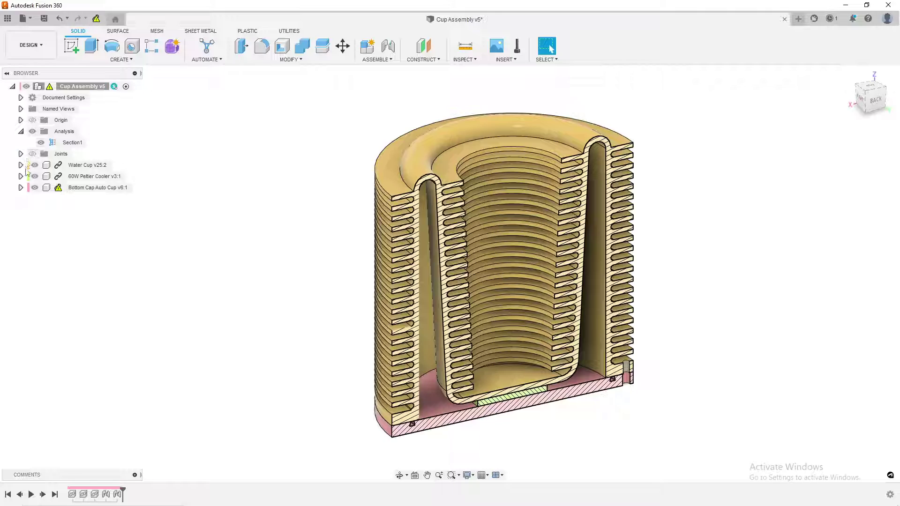
pyautogui.scroll(3, 412, 457)
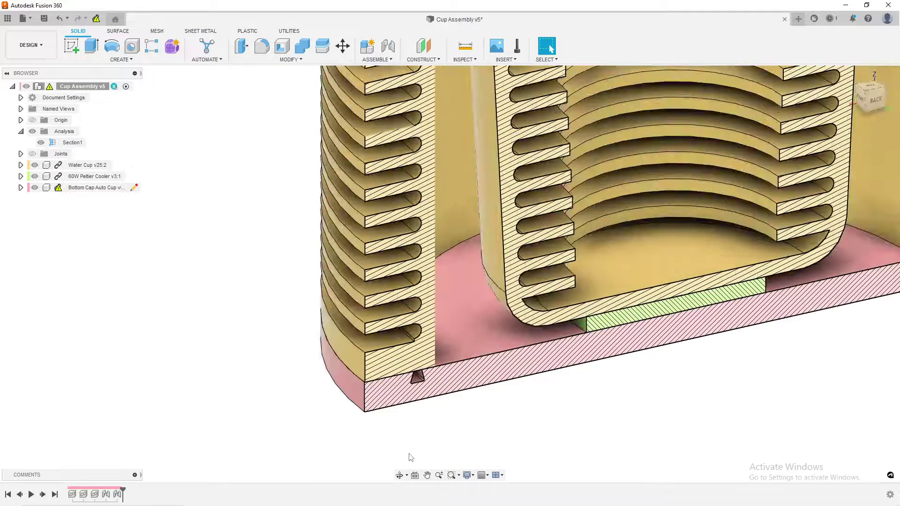
pyautogui.scroll(3, 410, 457)
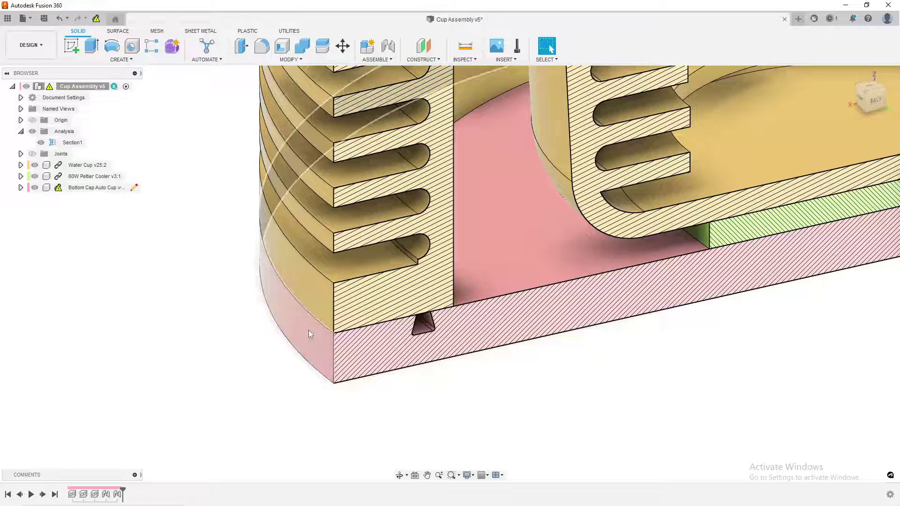
pyautogui.scroll(5, 313, 332)
pyautogui.scroll(-5, 320, 323)
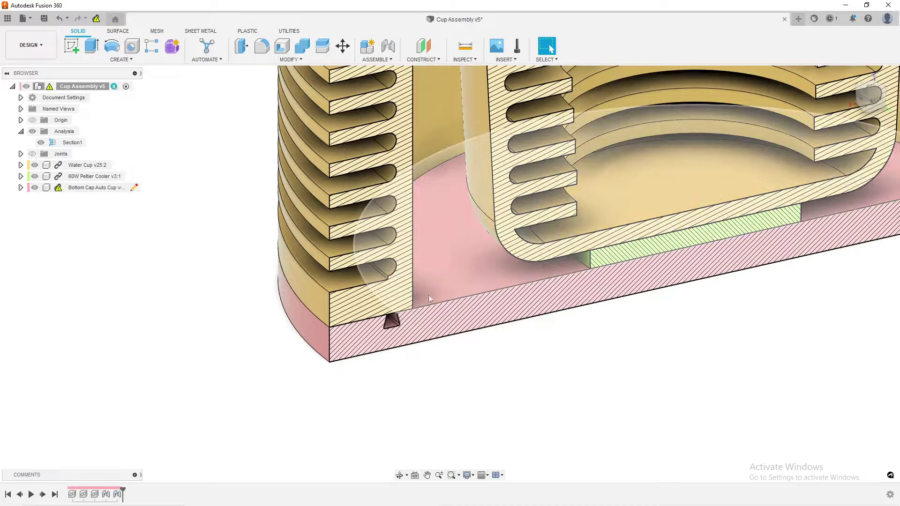
pyautogui.scroll(-8, 457, 370)
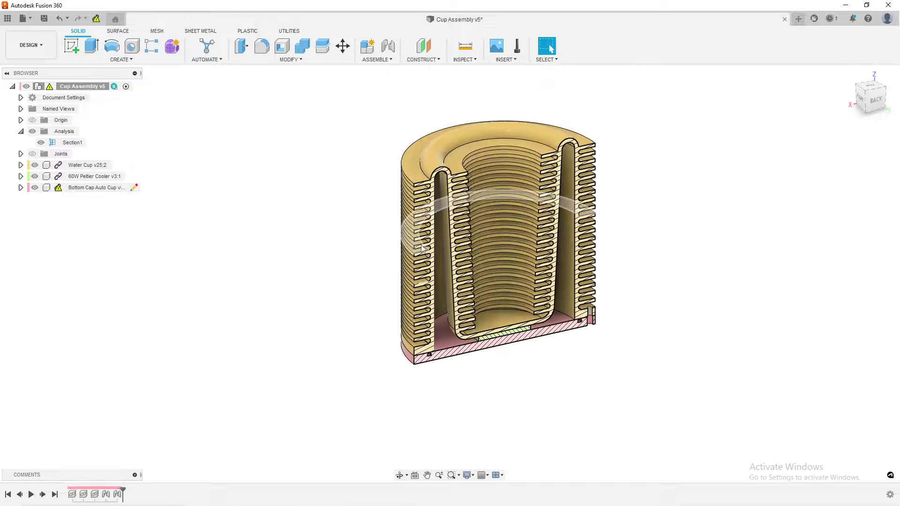
pyautogui.click(464, 59)
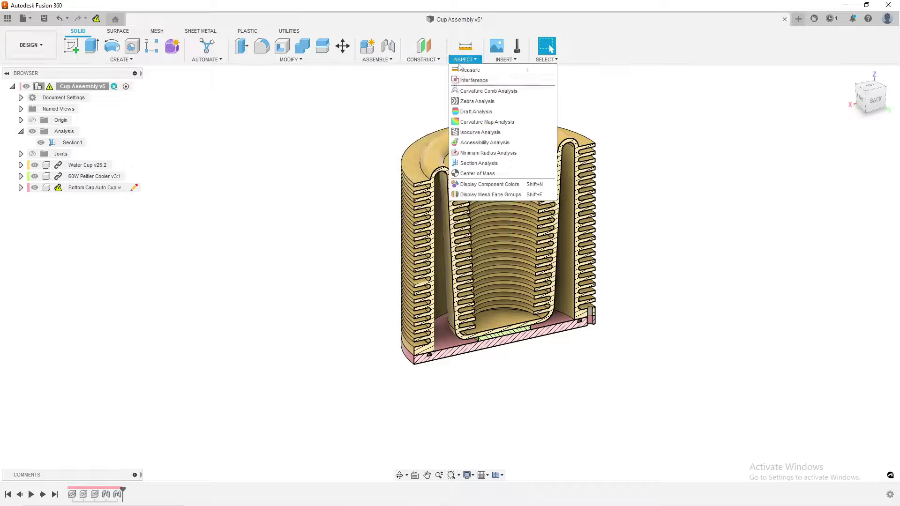
pyautogui.click(498, 187)
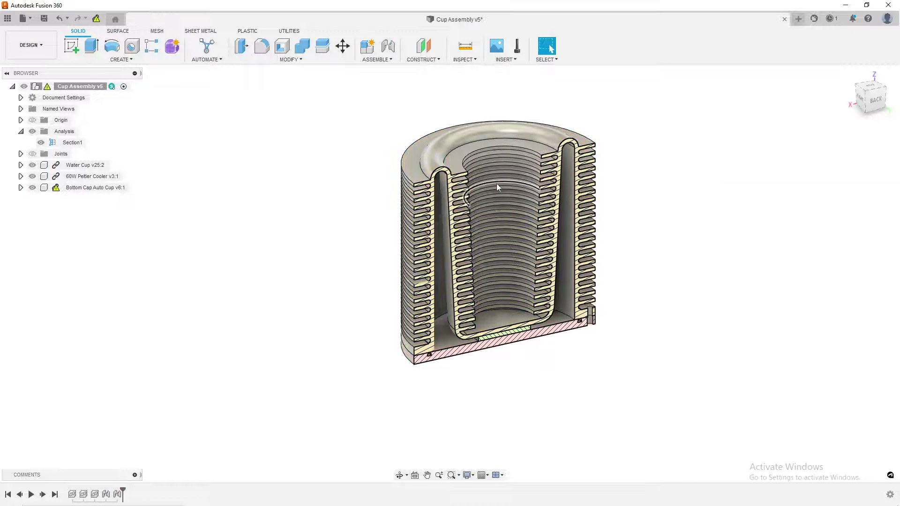
pyautogui.click(464, 59)
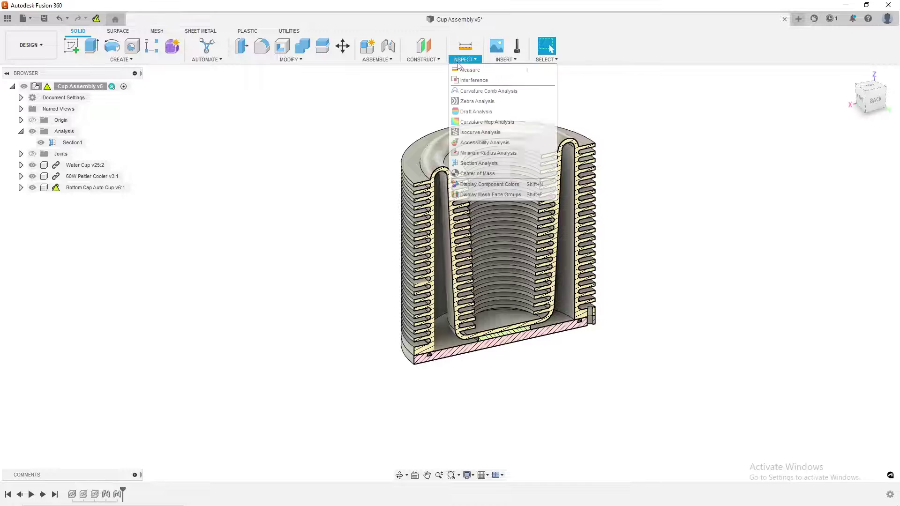
pyautogui.click(477, 186)
pyautogui.rightClick(88, 188)
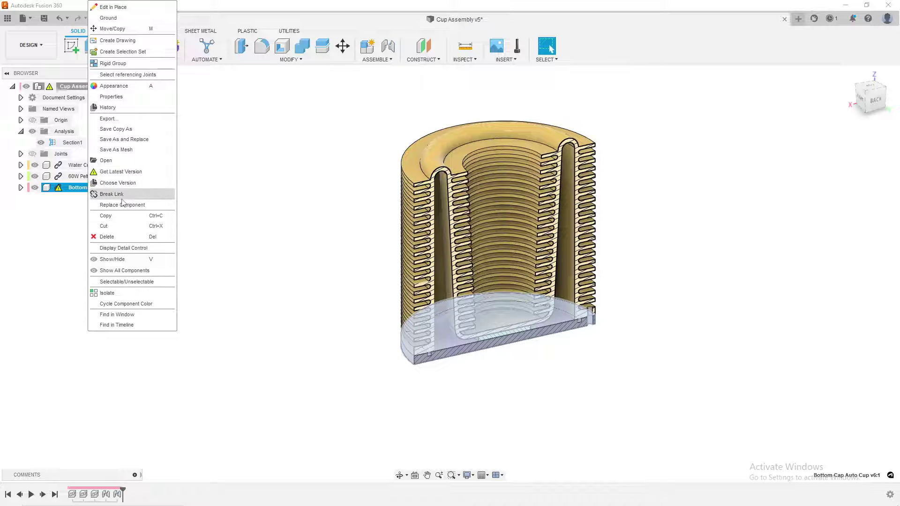
pyautogui.click(127, 87)
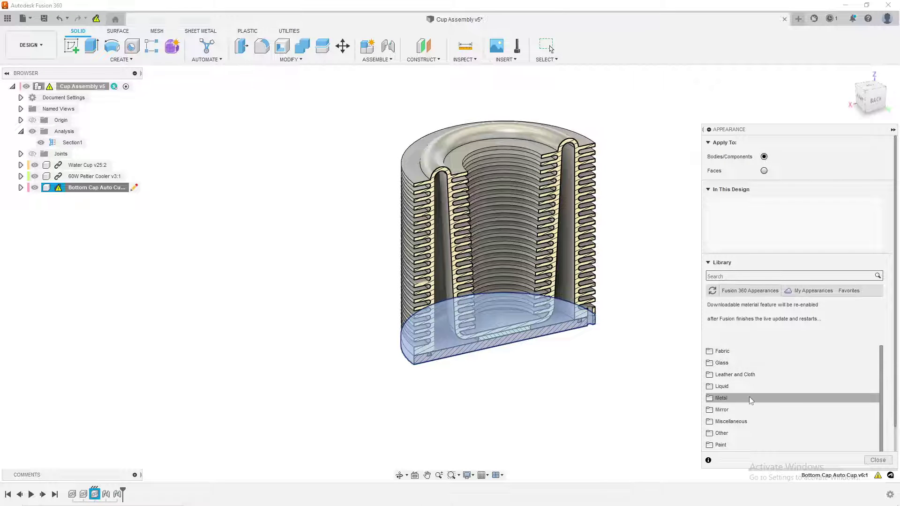
pyautogui.scroll(-2, 750, 398)
pyautogui.click(874, 459)
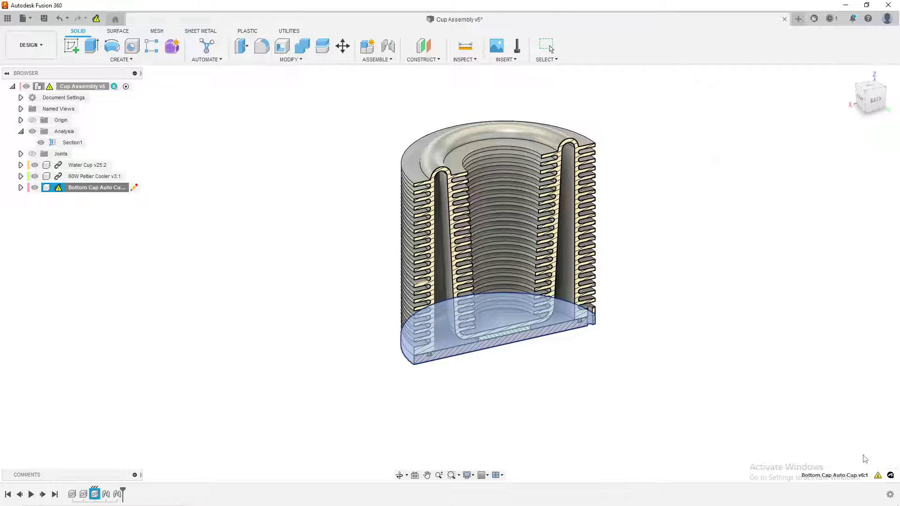
pyautogui.click(49, 188)
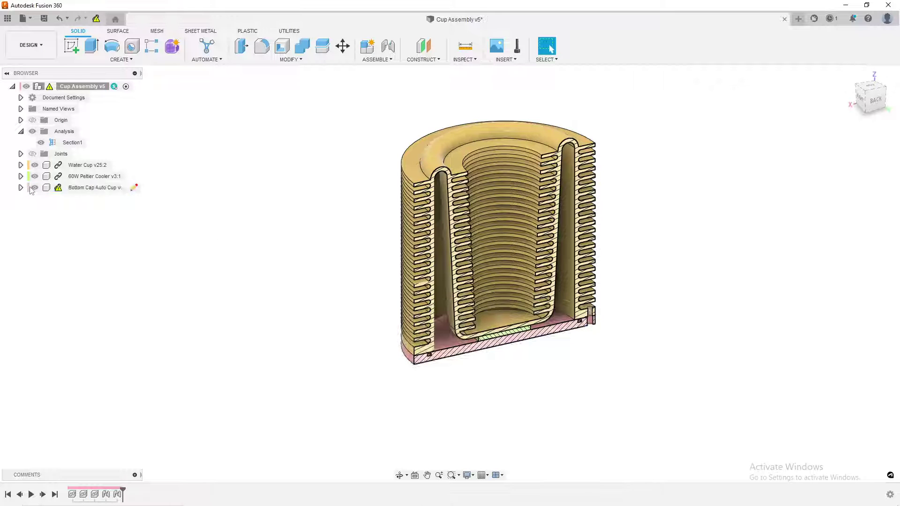
pyautogui.press('Escape')
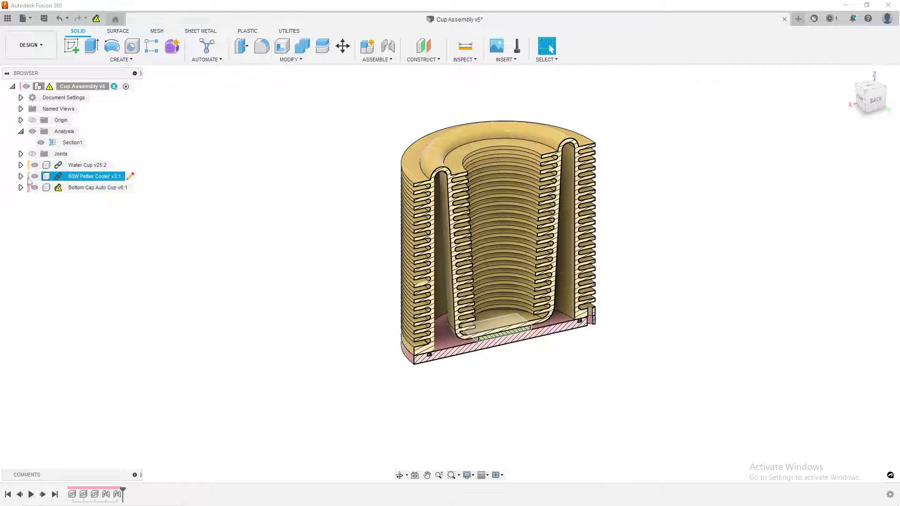
pyautogui.click(23, 166)
pyautogui.click(25, 166)
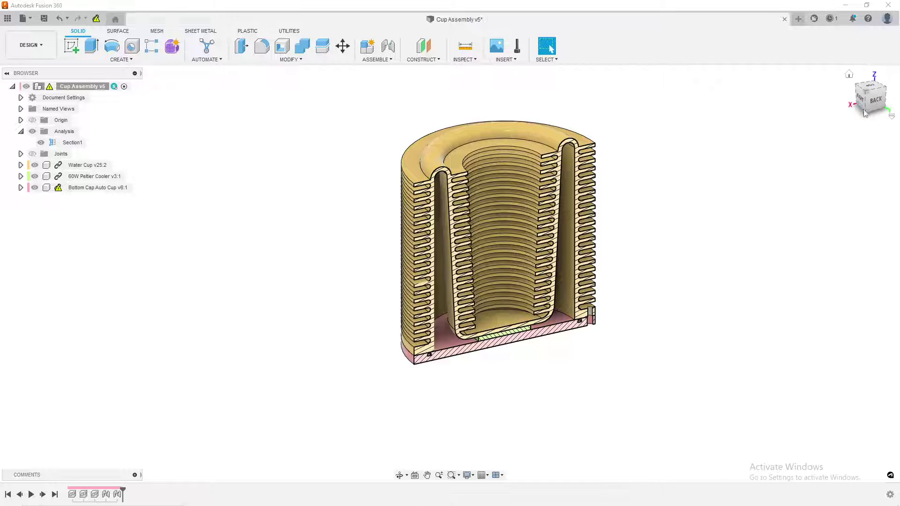
# Face the section straight on and zoom into the cooler and bottom cap at the base.
pyautogui.click(874, 85)
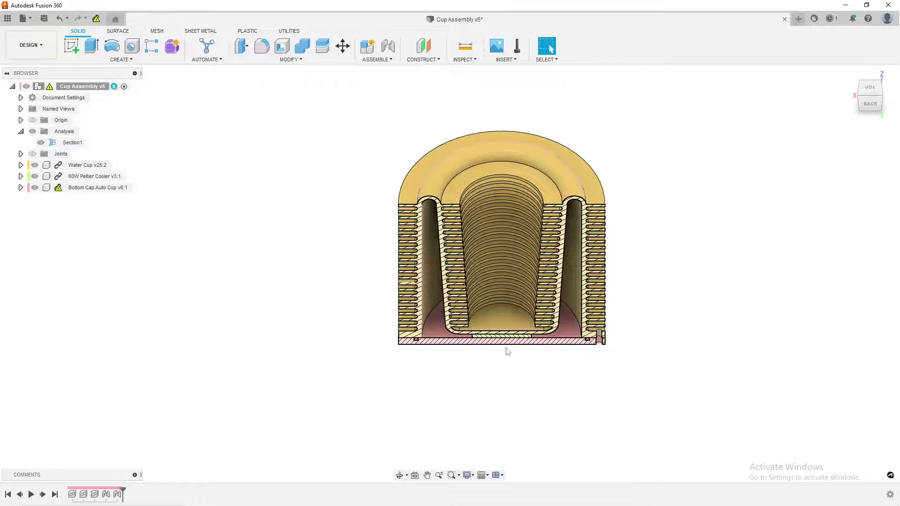
pyautogui.scroll(5, 507, 351)
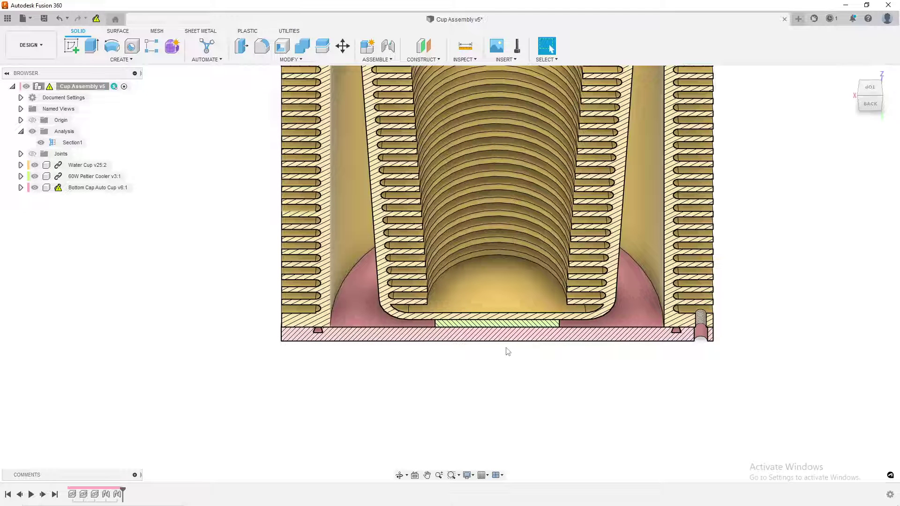